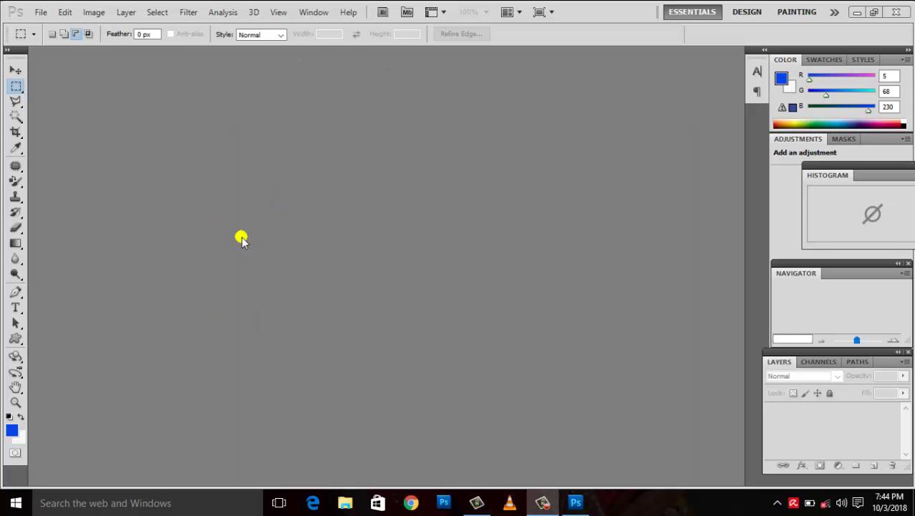
Step: Bring up the Open dialog from the empty workspace and browse into Local Disk (G:) via This PC
{"action": "left_click", "coordinate": [235, 188]}
{"action": "double_click", "coordinate": [233, 185]}
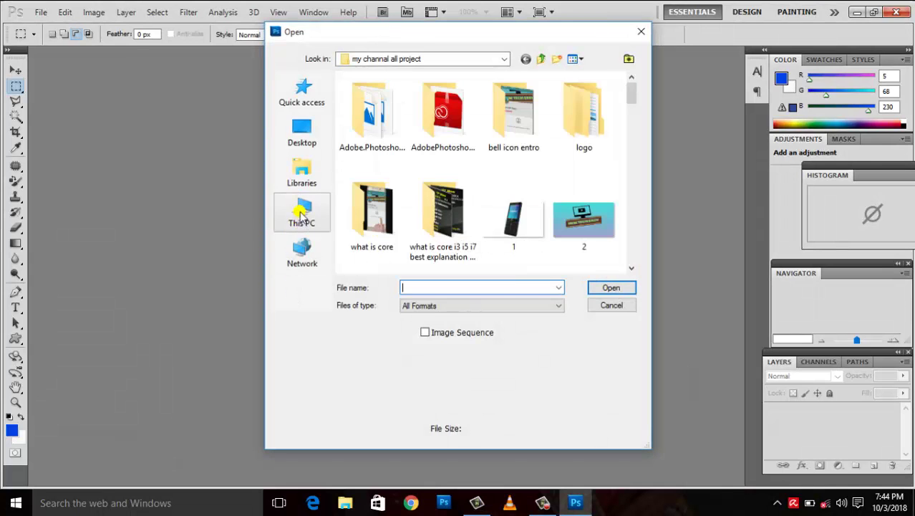
{"action": "left_click", "coordinate": [301, 212]}
{"action": "scroll", "coordinate": [502, 201], "scroll_direction": "down", "scroll_amount": 5}
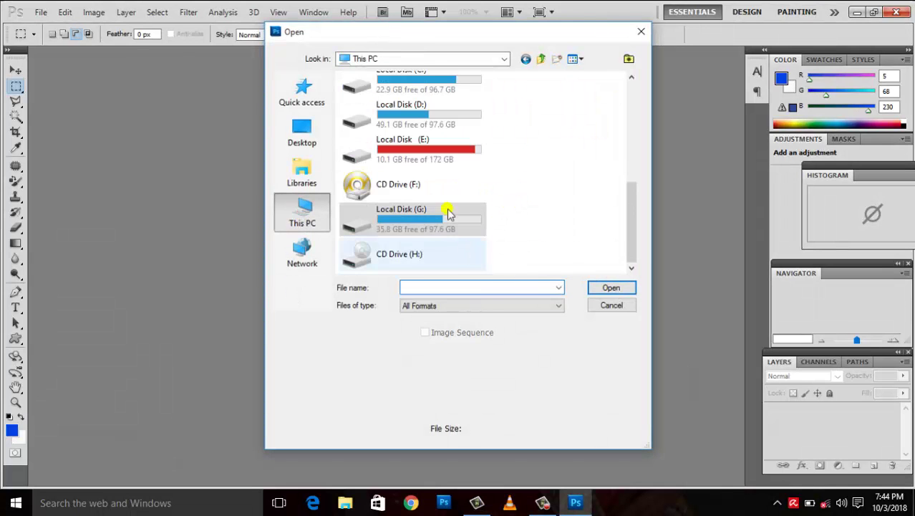
{"action": "double_click", "coordinate": [427, 221]}
{"action": "scroll", "coordinate": [444, 187], "scroll_direction": "down", "scroll_amount": 2}
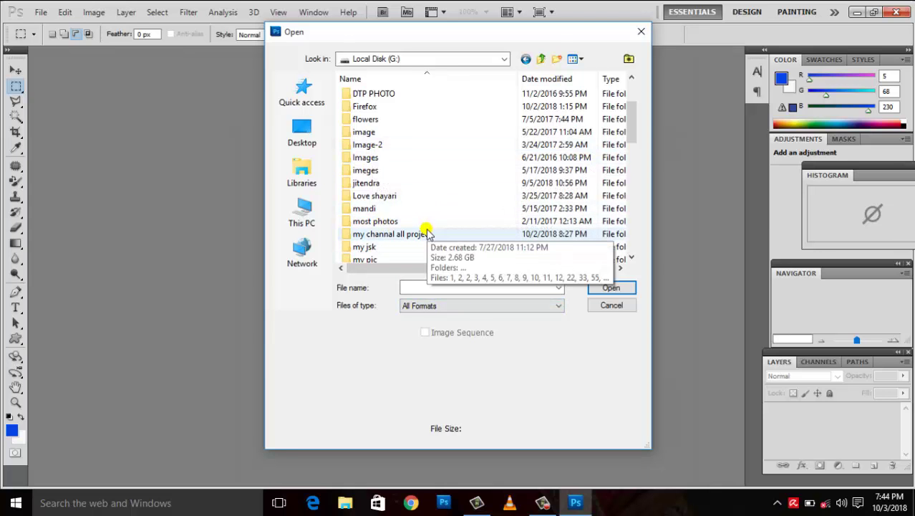
Step: Enter the flowers folder and scroll through its photo thumbnails
{"action": "left_click", "coordinate": [380, 120]}
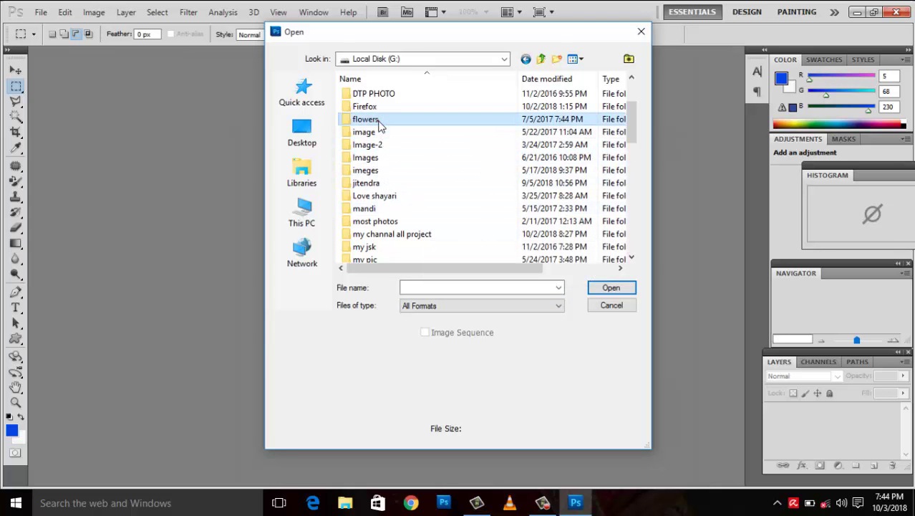
{"action": "double_click", "coordinate": [380, 123]}
{"action": "scroll", "coordinate": [441, 162], "scroll_direction": "down", "scroll_amount": 3}
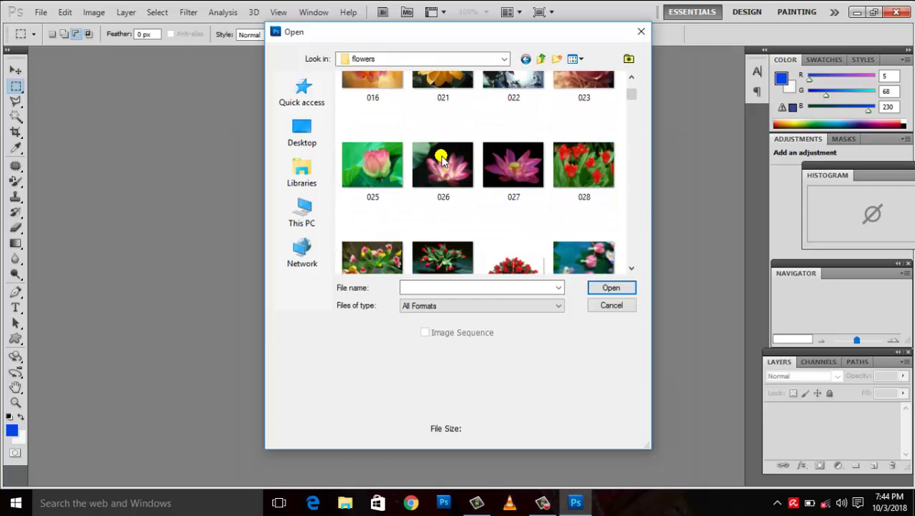
{"action": "scroll", "coordinate": [443, 166], "scroll_direction": "down", "scroll_amount": 3}
{"action": "scroll", "coordinate": [443, 166], "scroll_direction": "down", "scroll_amount": 3}
{"action": "scroll", "coordinate": [443, 166], "scroll_direction": "down", "scroll_amount": 3}
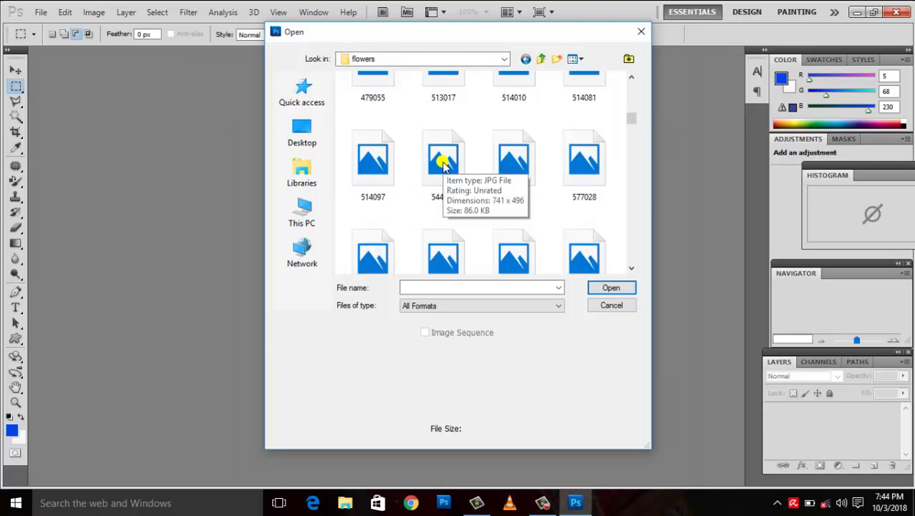
{"action": "scroll", "coordinate": [444, 170], "scroll_direction": "down", "scroll_amount": 3}
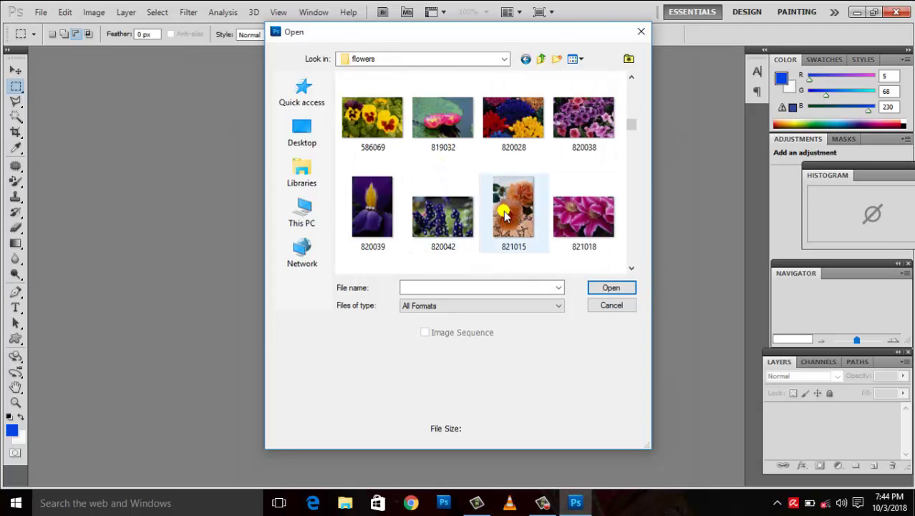
Step: Open the 819032.JPG water lily thumbnail from the flowers folder
{"action": "double_click", "coordinate": [421, 122]}
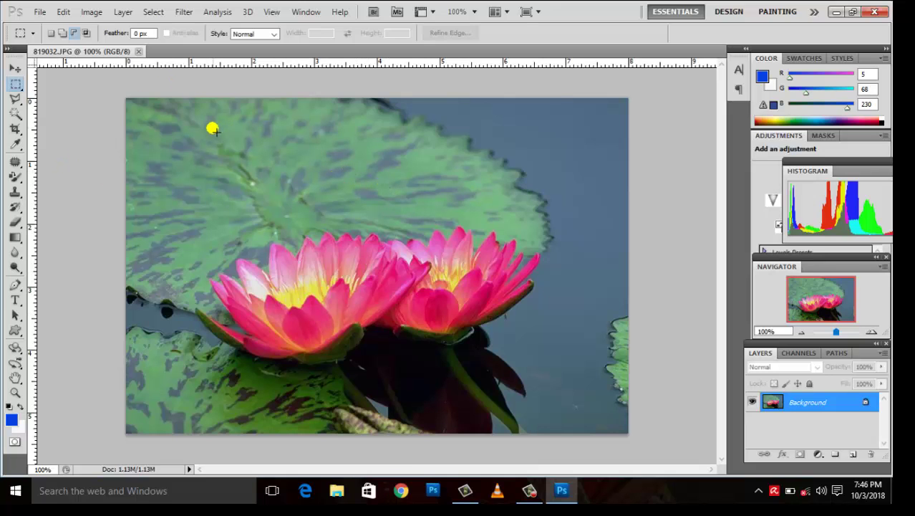
Step: Set the foreground colour to near-white fcfcfc in the Color Picker
{"action": "left_click", "coordinate": [762, 76]}
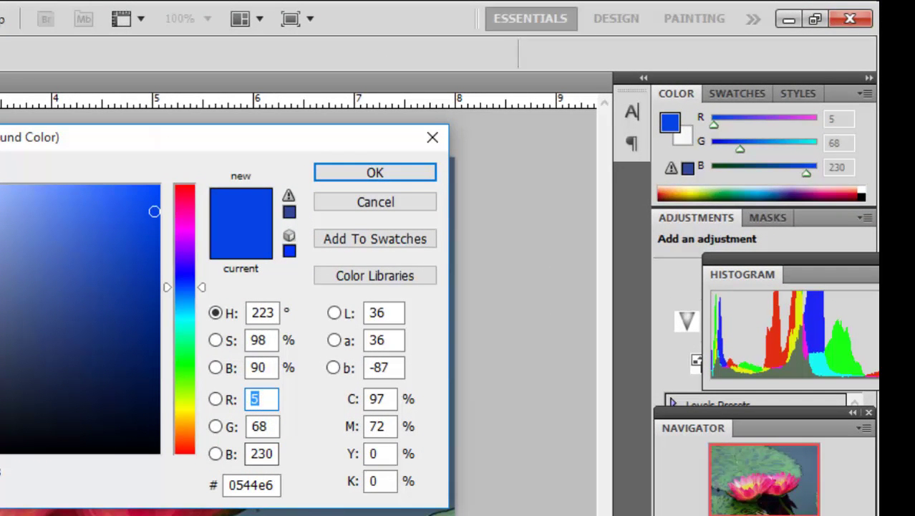
{"action": "left_click_drag", "start_coordinate": [4, 215], "coordinate": [1, 185]}
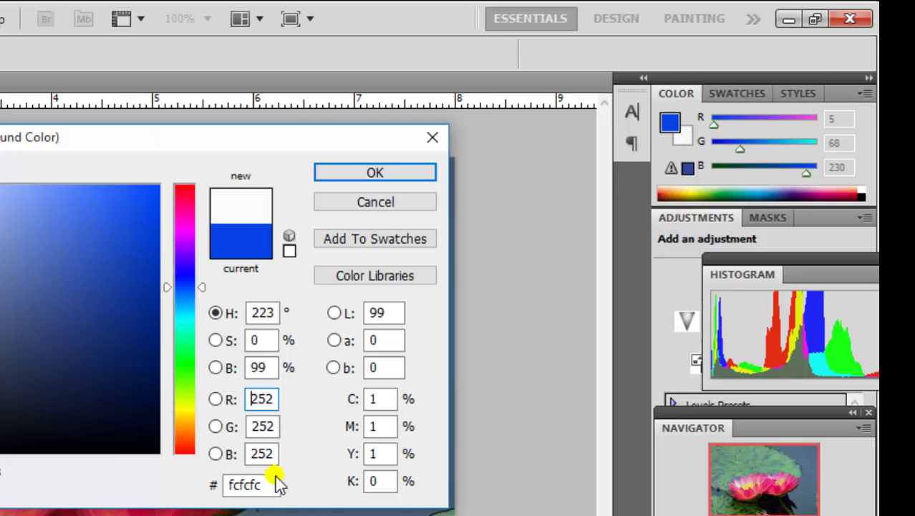
{"action": "left_click", "coordinate": [353, 175]}
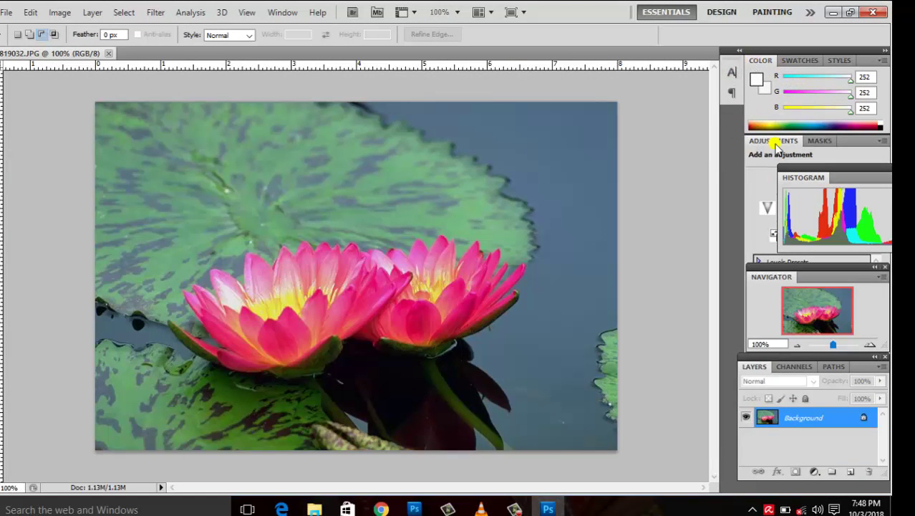
Step: Switch the Color panel to CMYK Sliders, showing the foreground as 1, 1, 1, 0, and open Image > Mode
{"action": "left_click", "coordinate": [885, 61]}
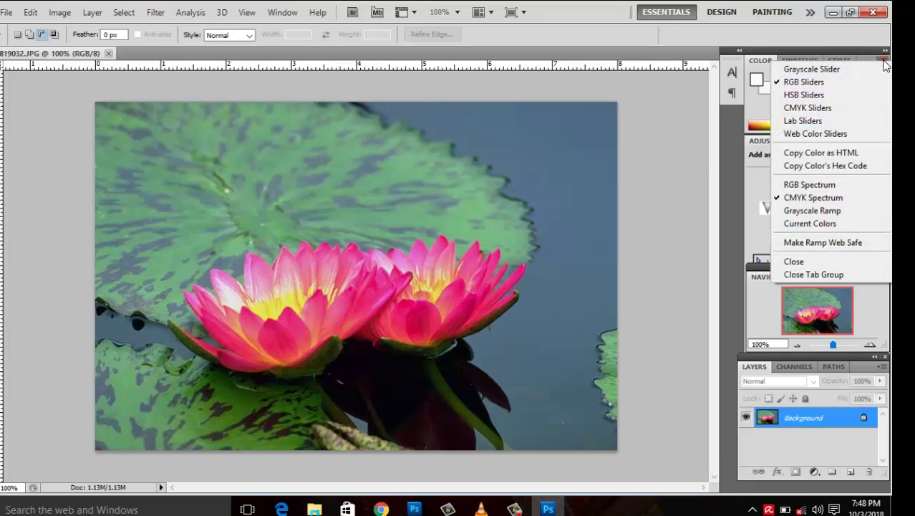
{"action": "left_click", "coordinate": [834, 113]}
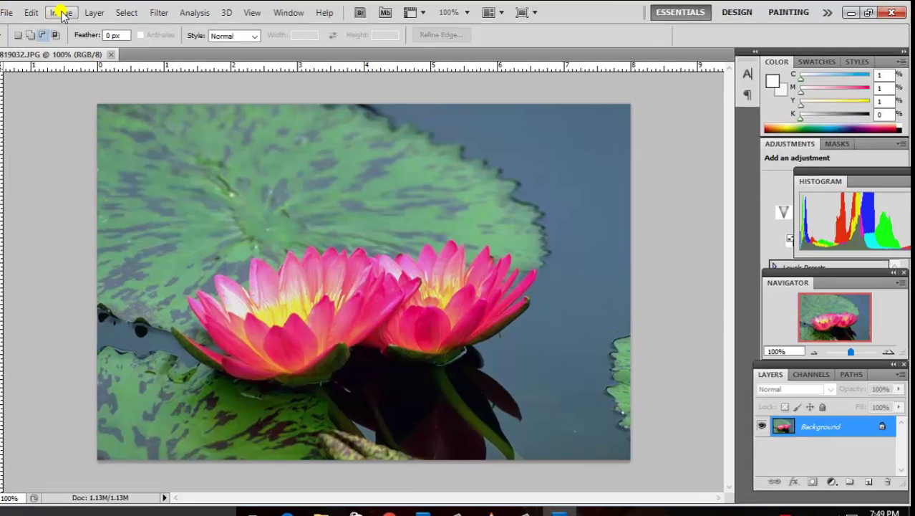
{"action": "left_click", "coordinate": [60, 12]}
{"action": "mouse_move", "coordinate": [112, 44]}
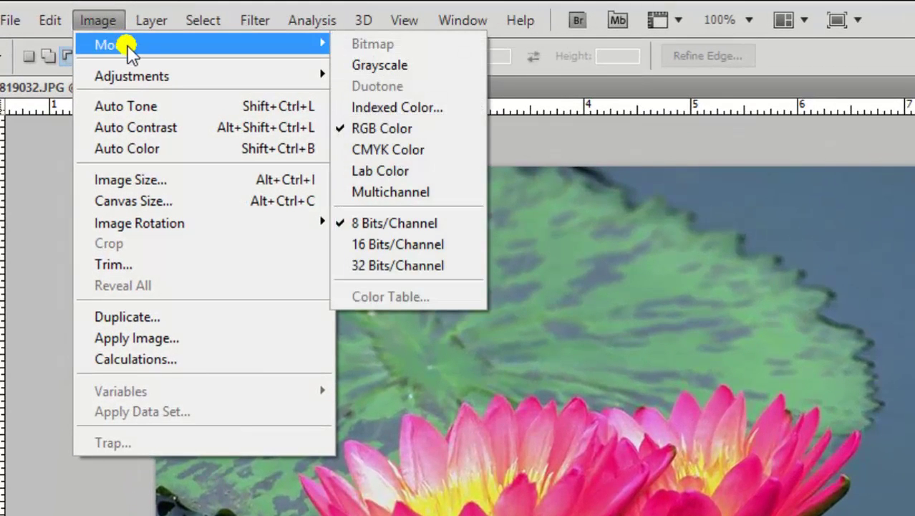
Step: Convert the water lily photo to CMYK Color, accepting the no-profile warning
{"action": "left_click", "coordinate": [425, 149]}
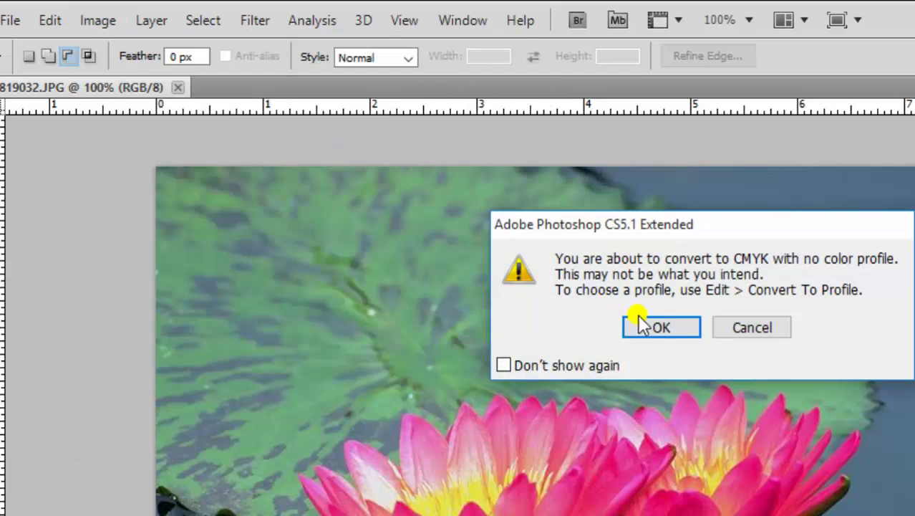
{"action": "left_click", "coordinate": [657, 328]}
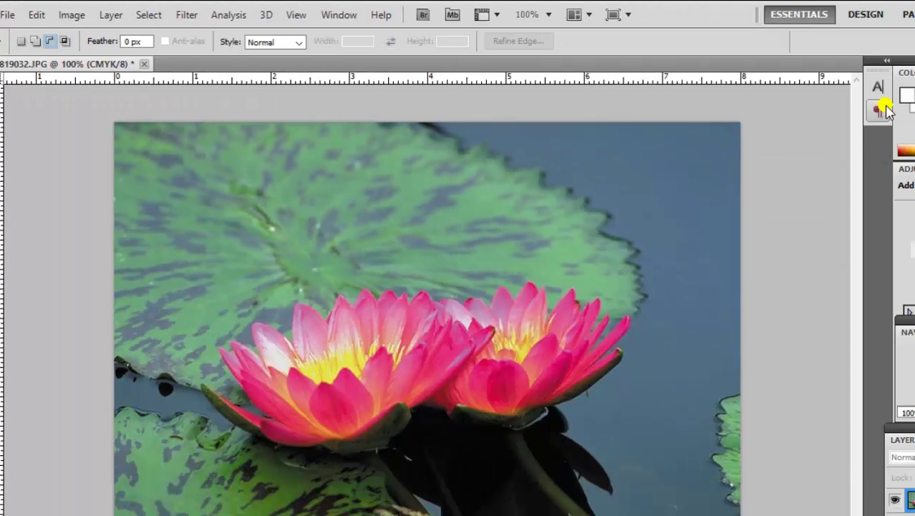
Step: Pick a pale blue-grey foreground colour in the Color Picker
{"action": "left_click", "coordinate": [904, 93]}
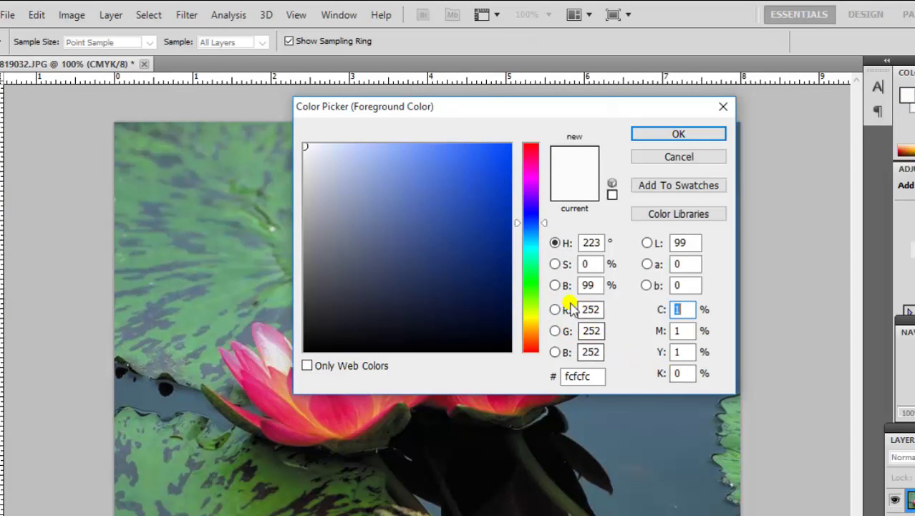
{"action": "left_click", "coordinate": [461, 204]}
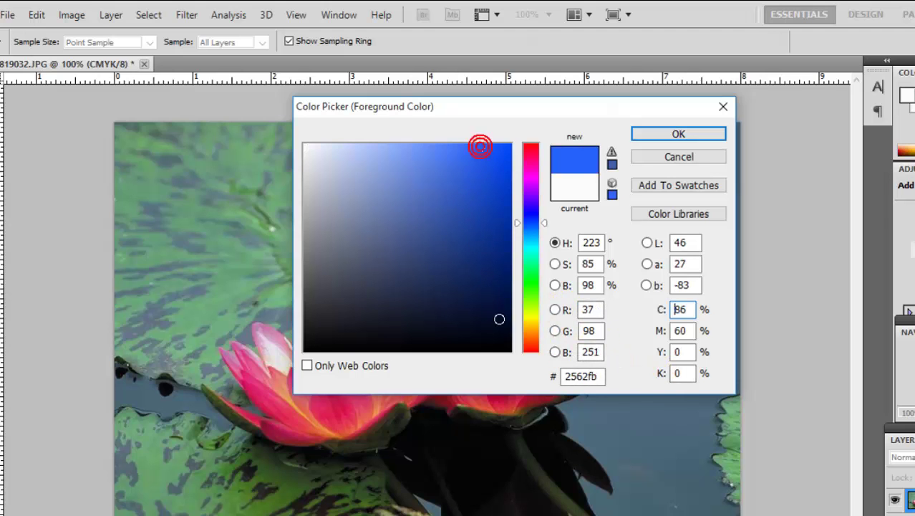
{"action": "left_click_drag", "start_coordinate": [480, 143], "coordinate": [497, 313]}
{"action": "left_click_drag", "start_coordinate": [429, 331], "coordinate": [320, 172]}
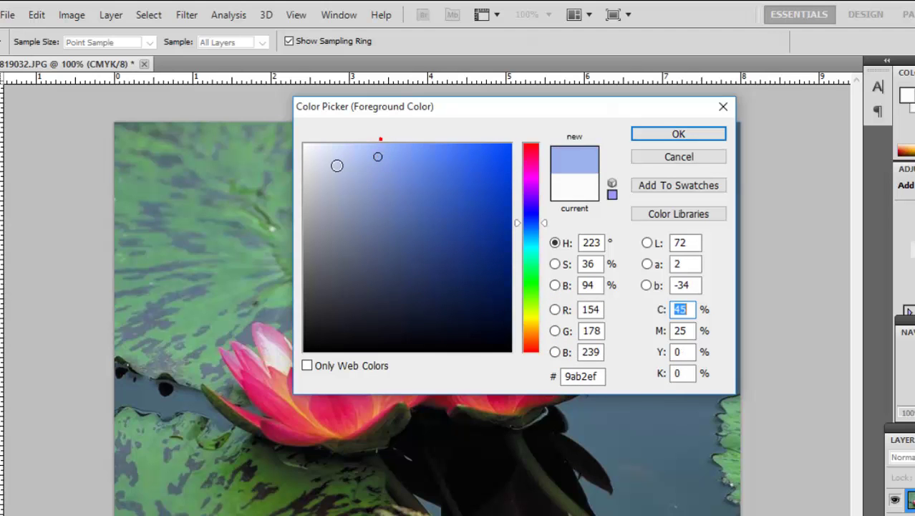
{"action": "left_click", "coordinate": [656, 134]}
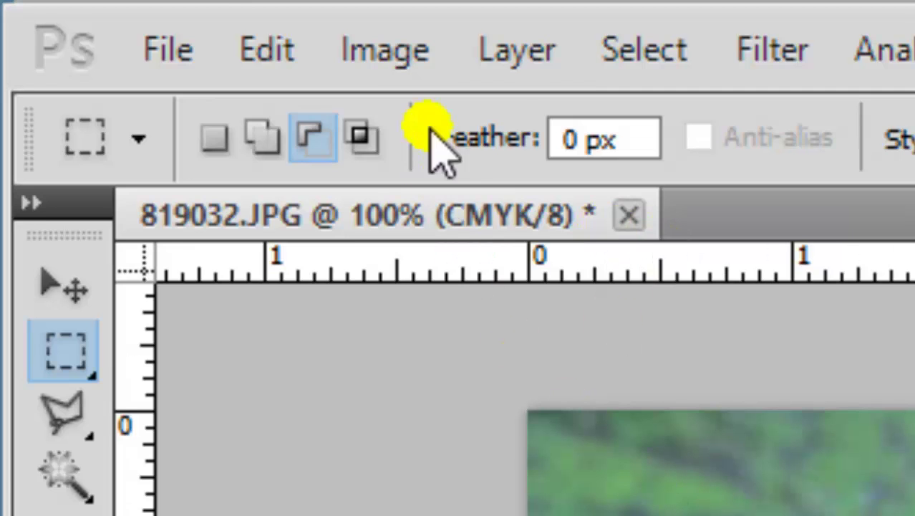
Step: Show the Image > Mode submenu, listing CMYK at 8 Bits/Channel
{"action": "left_click", "coordinate": [396, 39]}
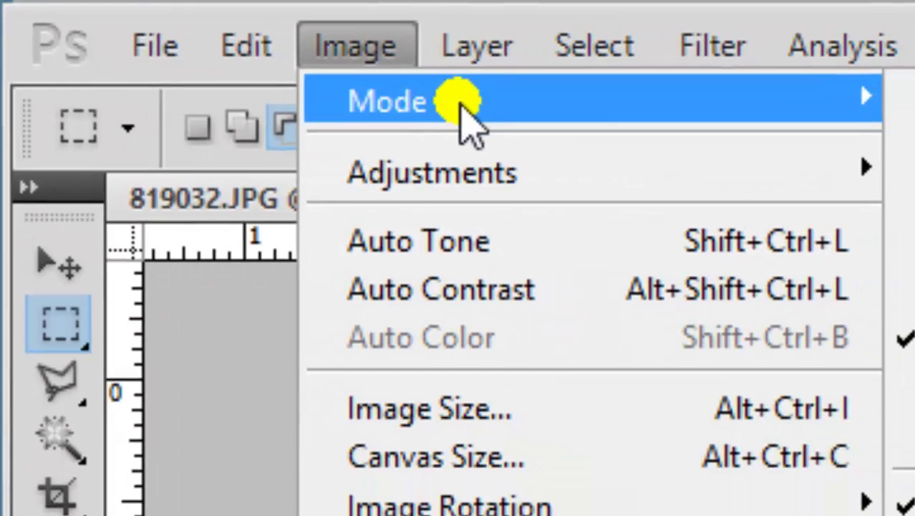
{"action": "mouse_move", "coordinate": [225, 59]}
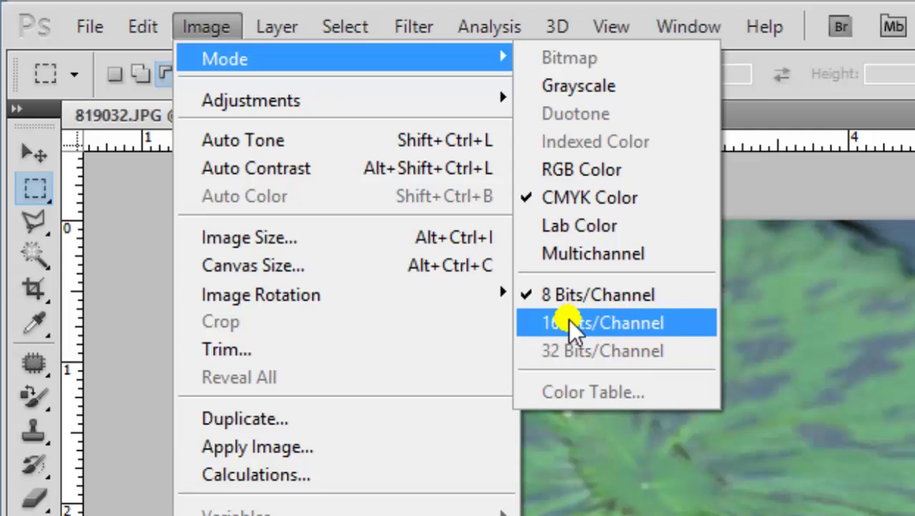
Step: Switch the CMYK water lily image to 16 Bits/Channel
{"action": "left_click", "coordinate": [574, 322]}
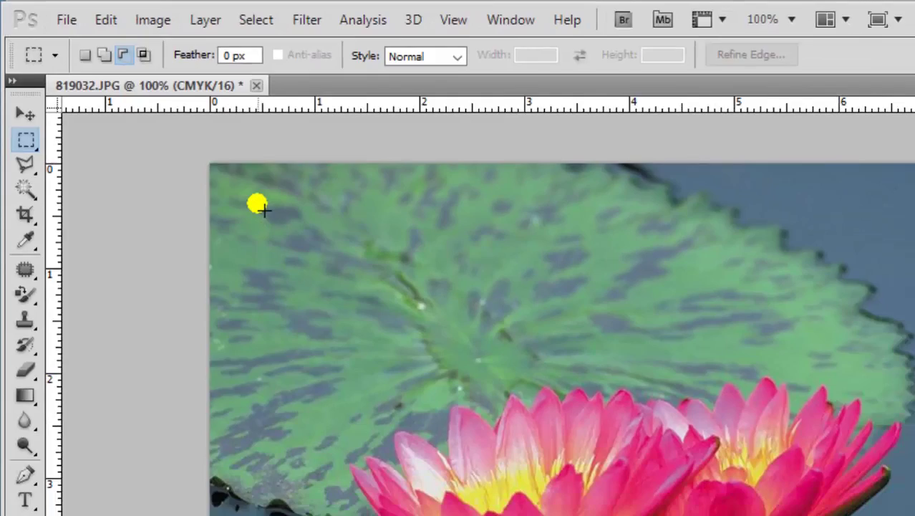
Step: Drag a rectangular marquee from the upper-left lily pad to below the flowers
{"action": "mouse_move", "coordinate": [263, 210]}
{"action": "left_mouse_down"}
{"action": "mouse_move", "coordinate": [557, 405]}
{"action": "mouse_move", "coordinate": [568, 401]}
{"action": "left_mouse_up"}
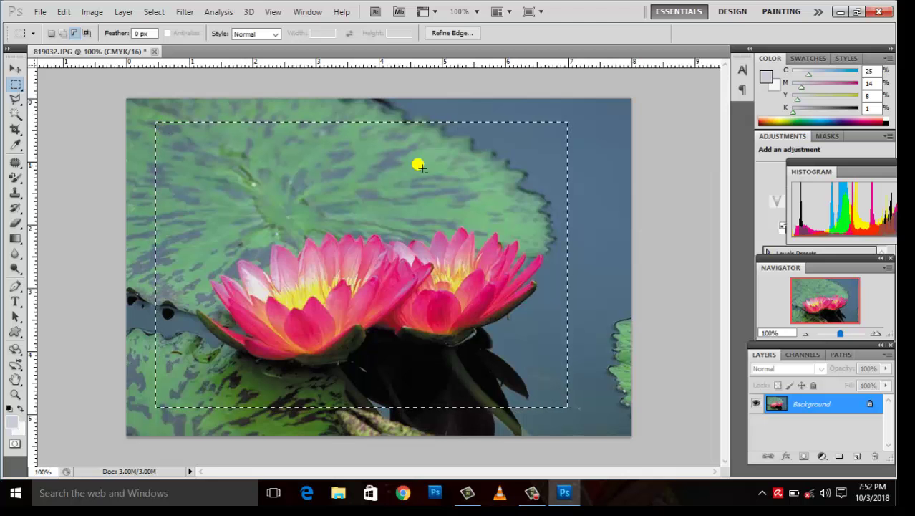
{"action": "left_click", "coordinate": [838, 11]}
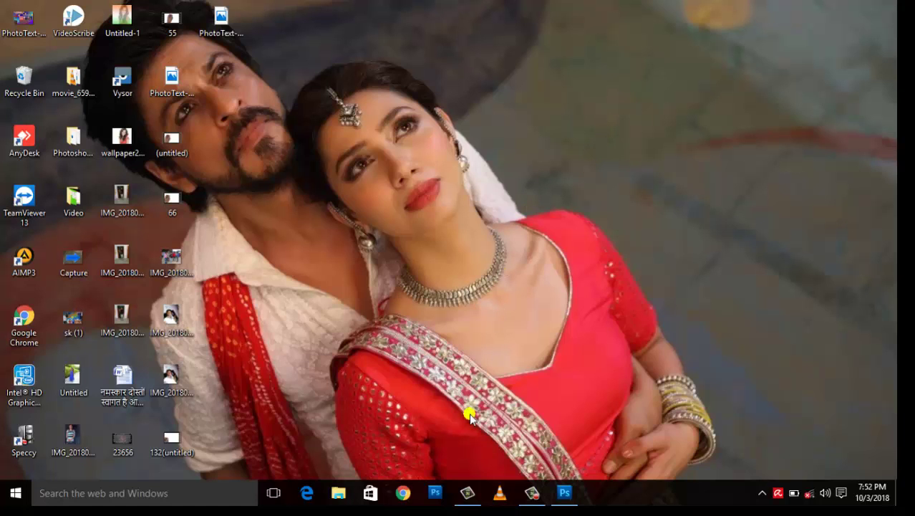
{"action": "left_click", "coordinate": [466, 492]}
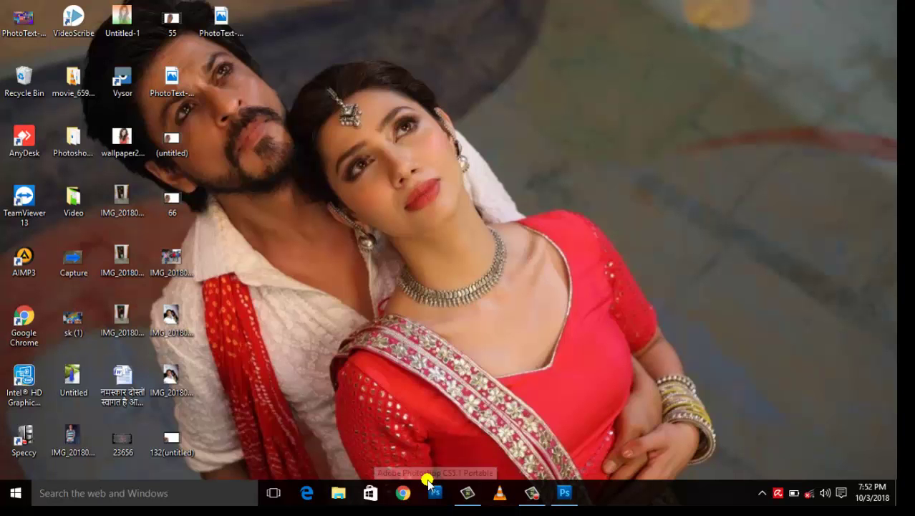
{"action": "left_click", "coordinate": [563, 494]}
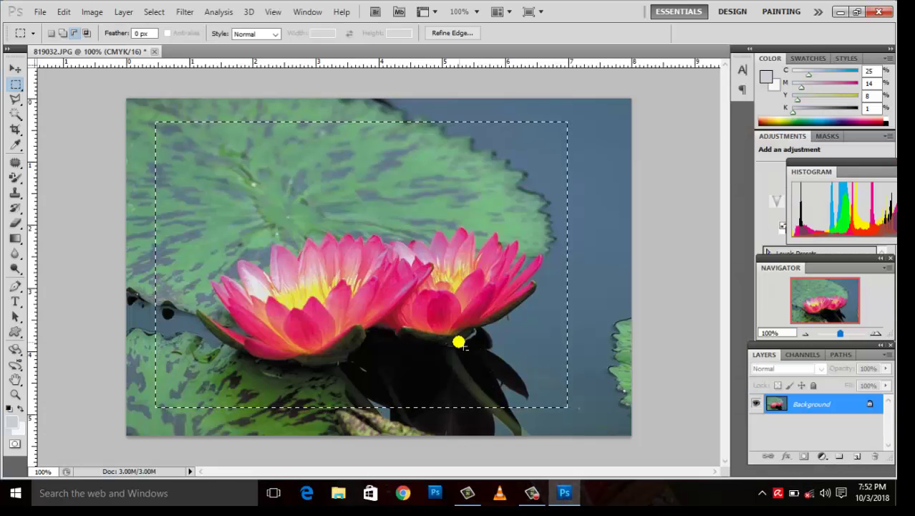